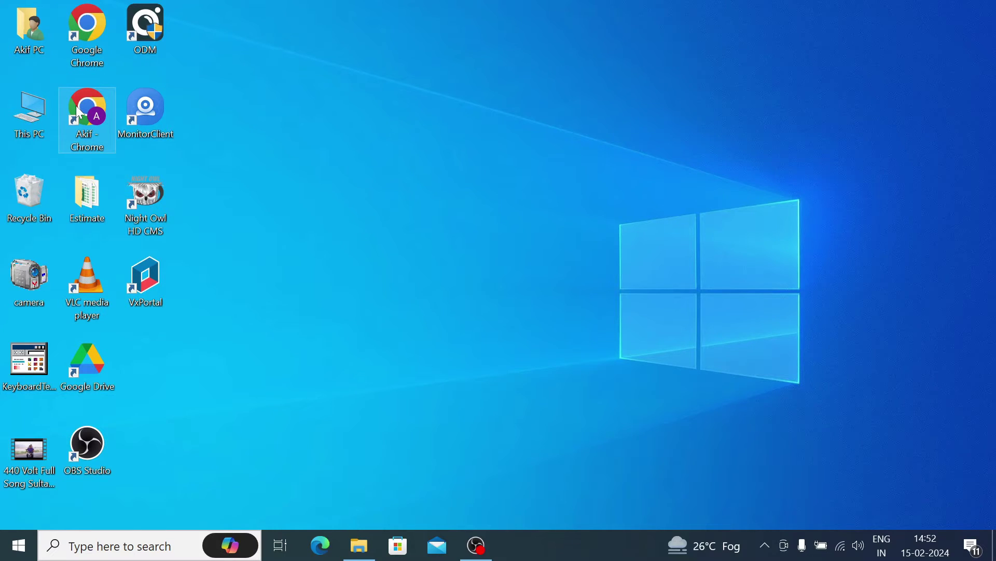
- Launch Chrome and search Google for 'ycc365 plus for pc'
double_click(94, 124)
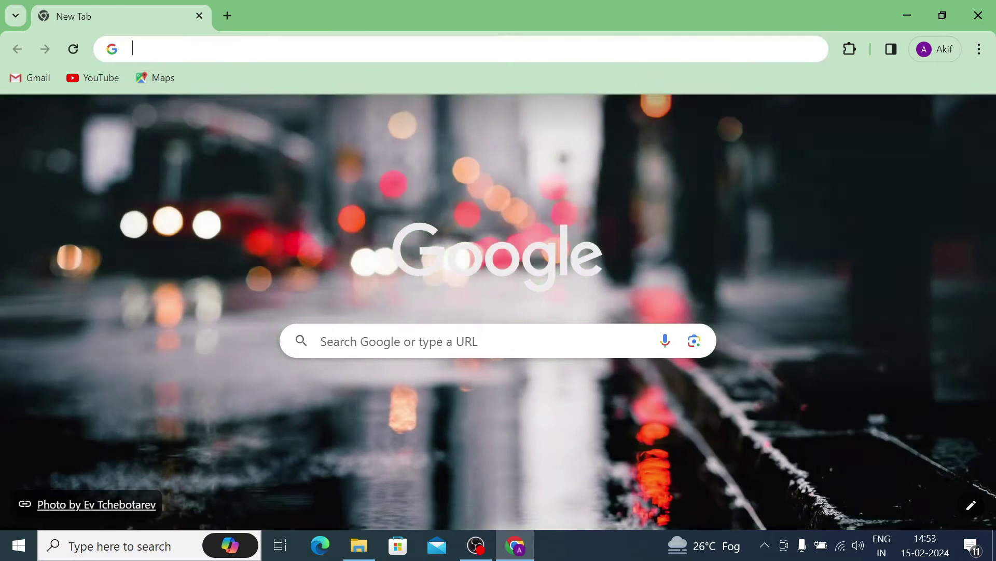
left_click(171, 49)
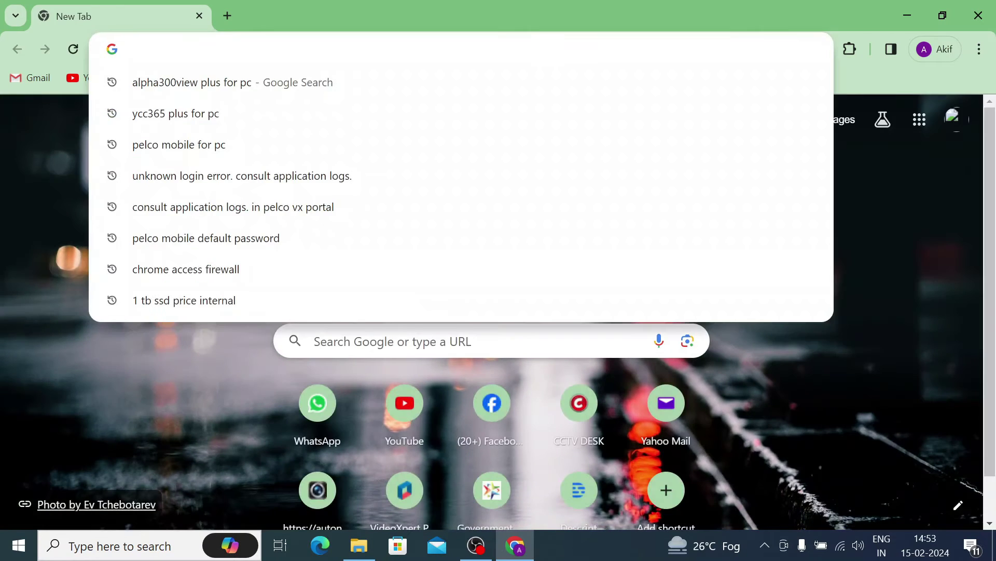
type("ycc")
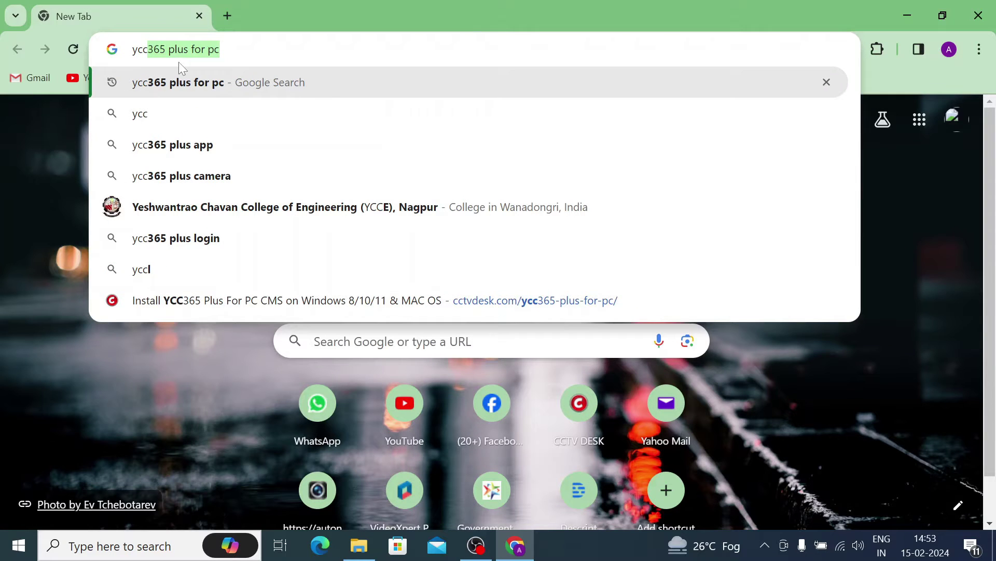
left_click(181, 84)
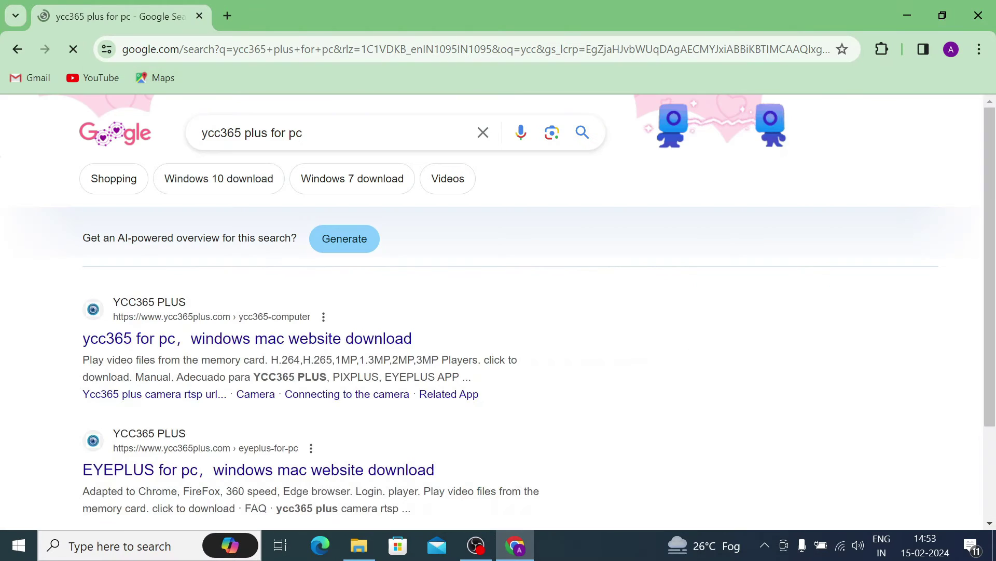
- Open the CCTV DESK YCC365 Plus article and scroll to the EseeCloud (Windows) download link
scroll(267, 305, "down", 3)
scroll(268, 298, "down", 6)
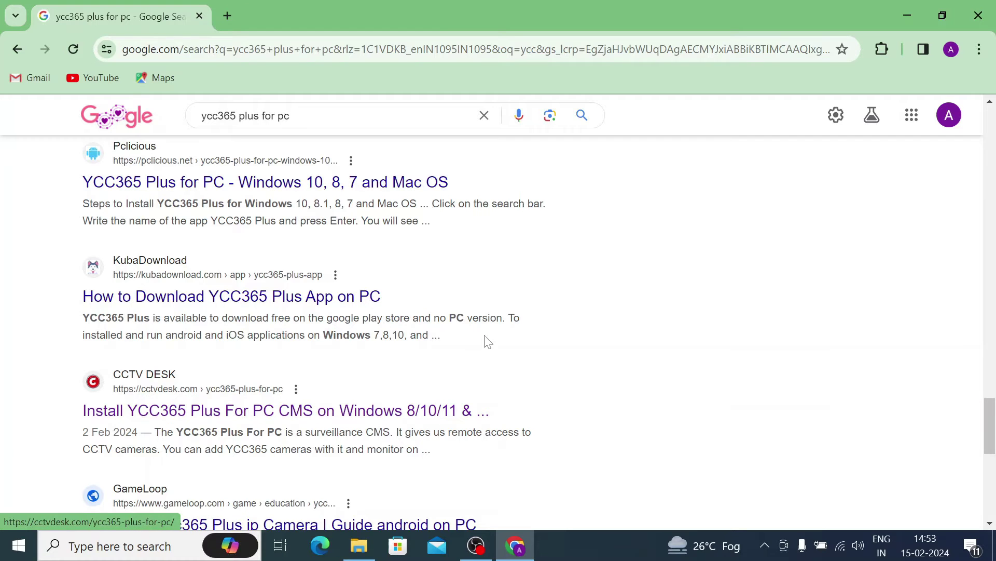
left_click(209, 411)
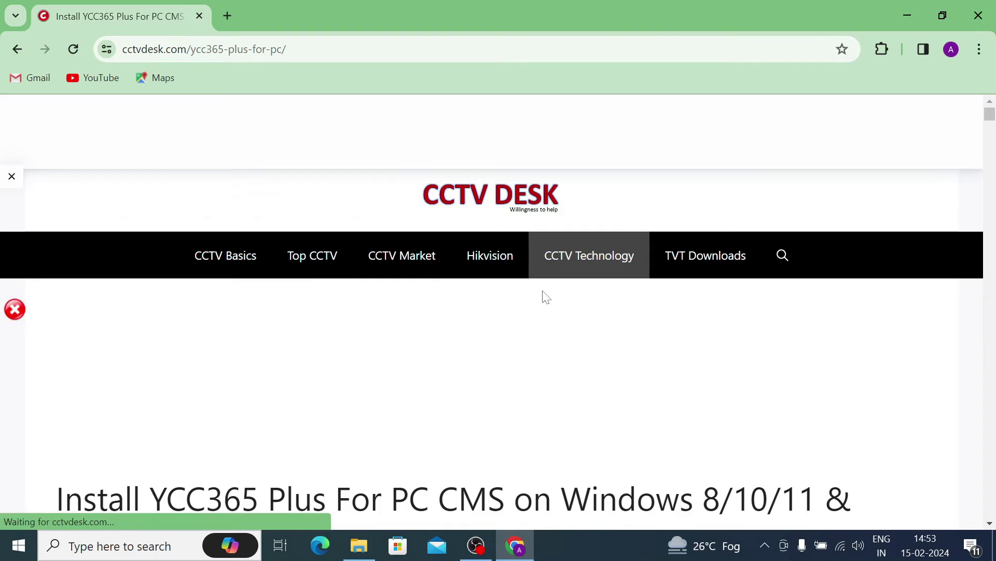
scroll(546, 297, "down", 5)
scroll(506, 294, "down", 20)
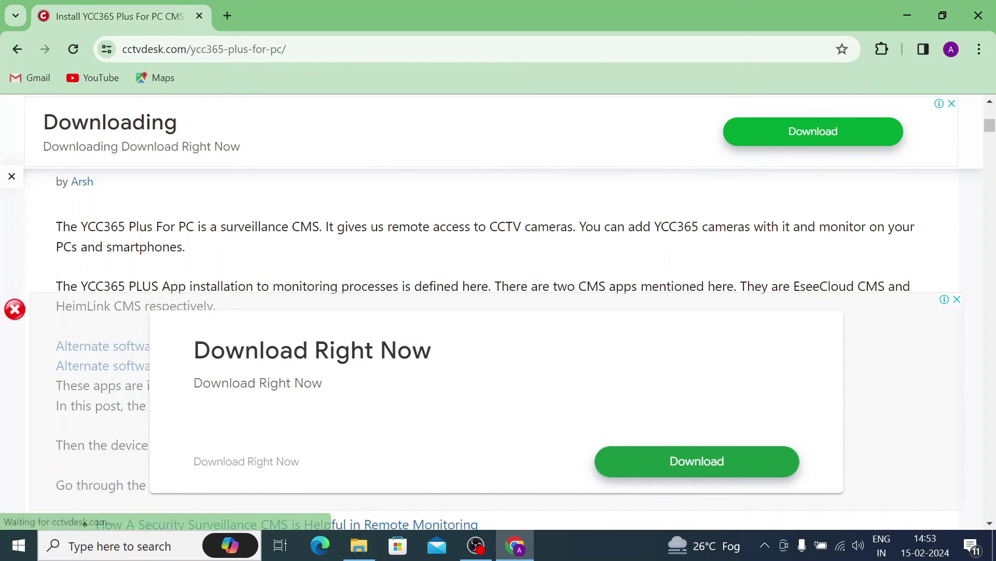
scroll(506, 293, "down", 3)
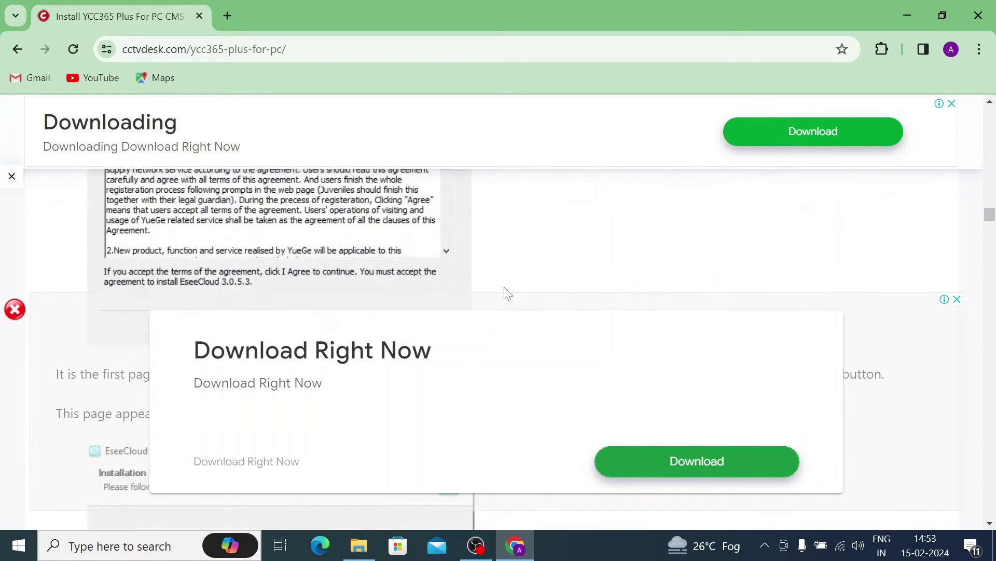
scroll(506, 293, "up", 15)
scroll(506, 293, "up", 15)
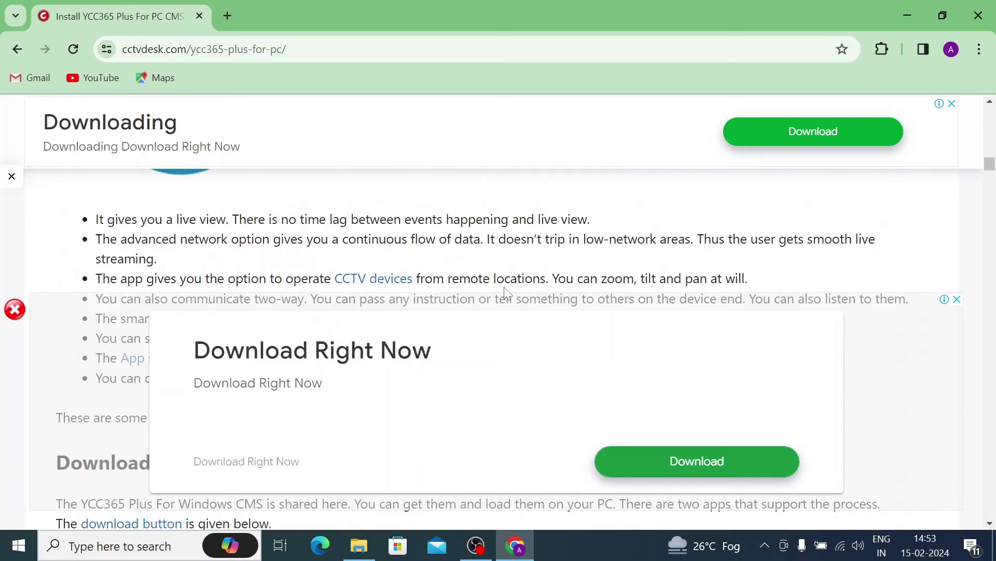
scroll(506, 293, "up", 15)
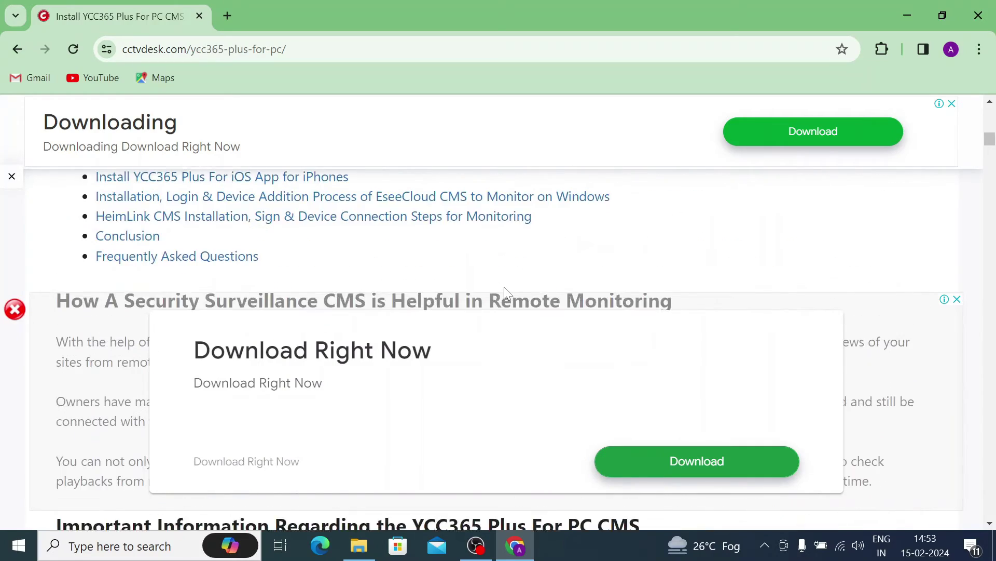
scroll(507, 293, "down", 15)
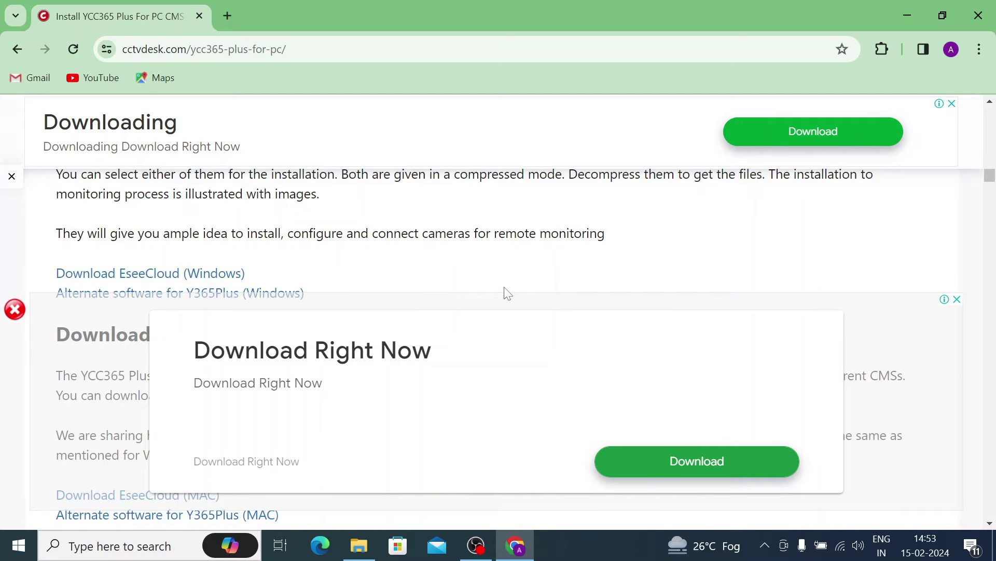
- Go to the EseeCloud (Windows) download page and start downloading EseeCloud_Setup_3.0.8.0.zip
left_click(129, 281)
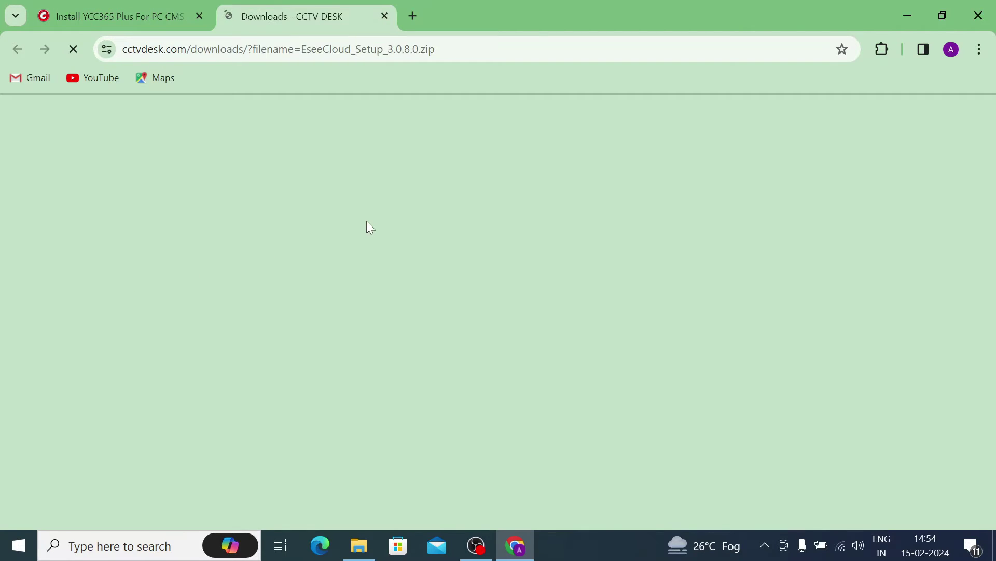
scroll(392, 300, "down", 3)
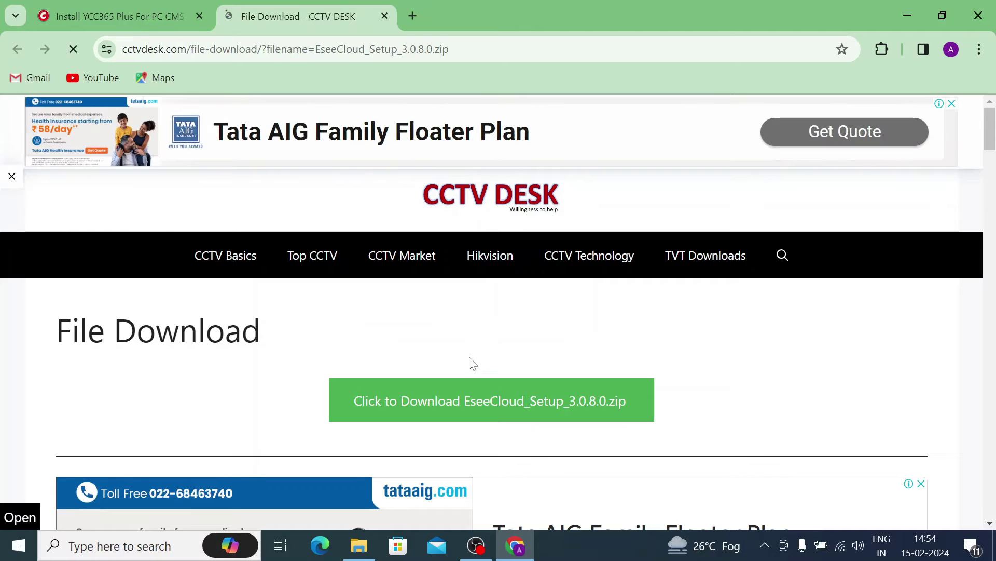
left_click(490, 409)
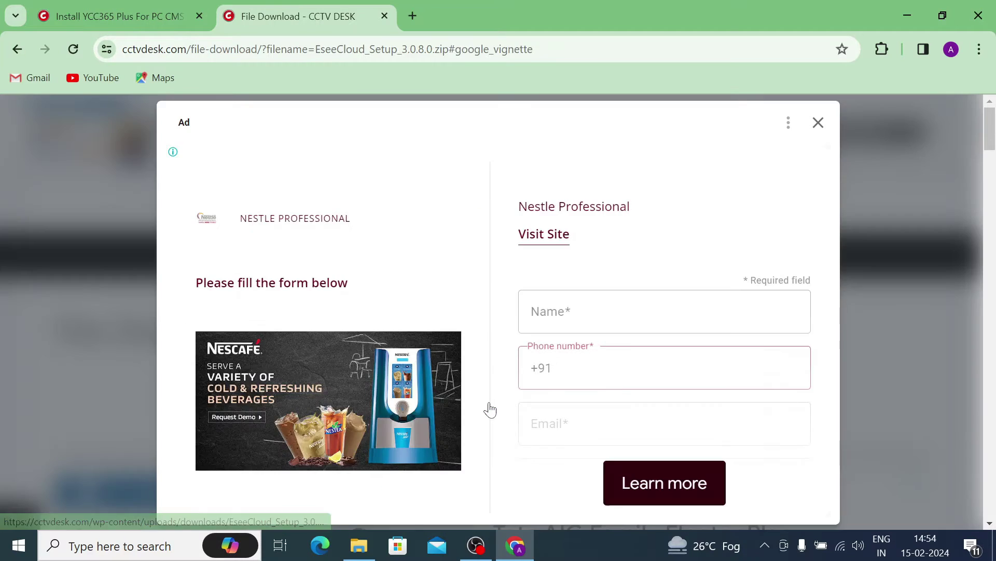
- Dismiss the full-screen ad and confirm in the downloads list that the 99.1 MB zip finished
left_click(819, 126)
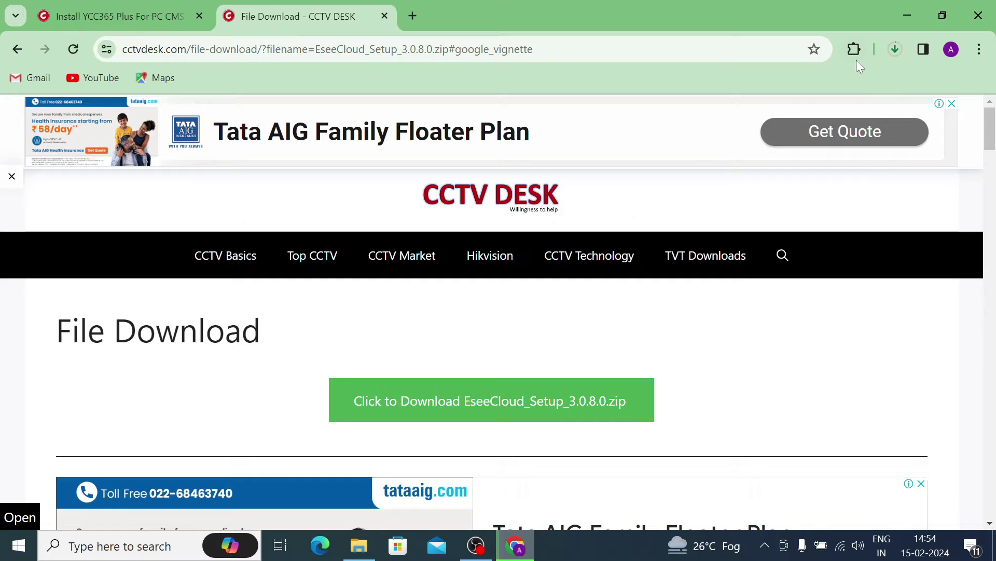
left_click(897, 47)
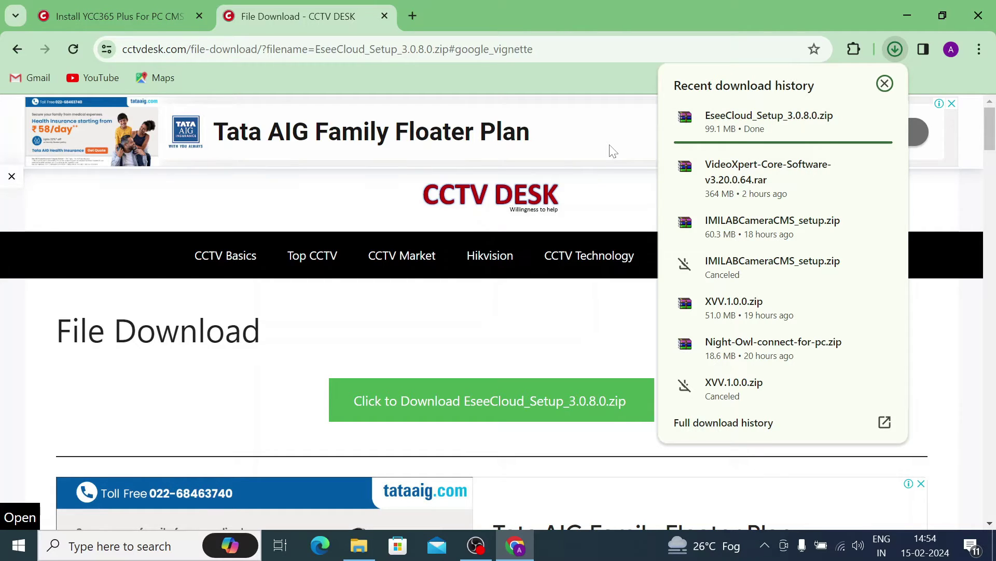
mouse_move(762, 128)
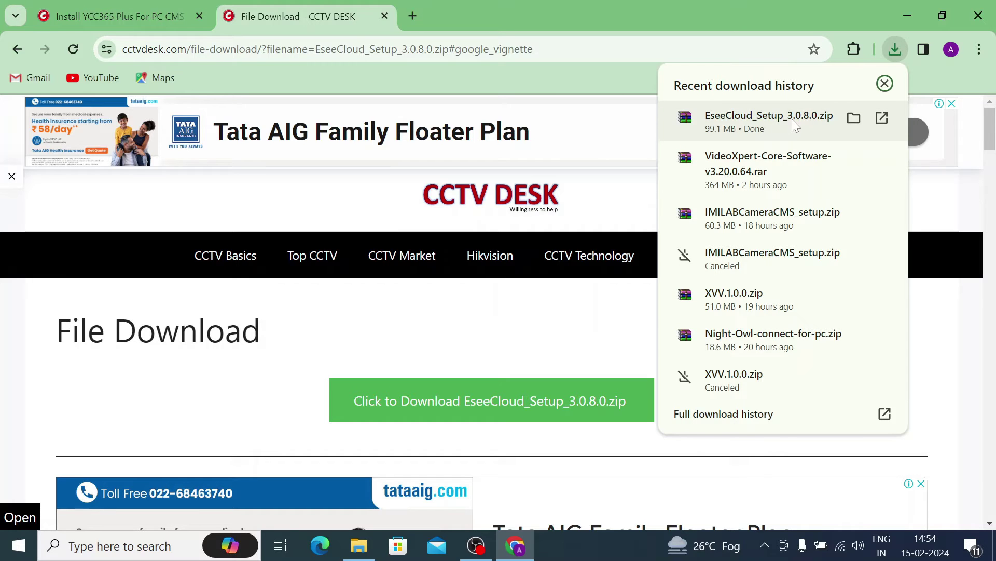
- Extract EseeCloud_Setup_3.0.8.0.zip to its own folder and open that folder to the setup application
left_click(853, 118)
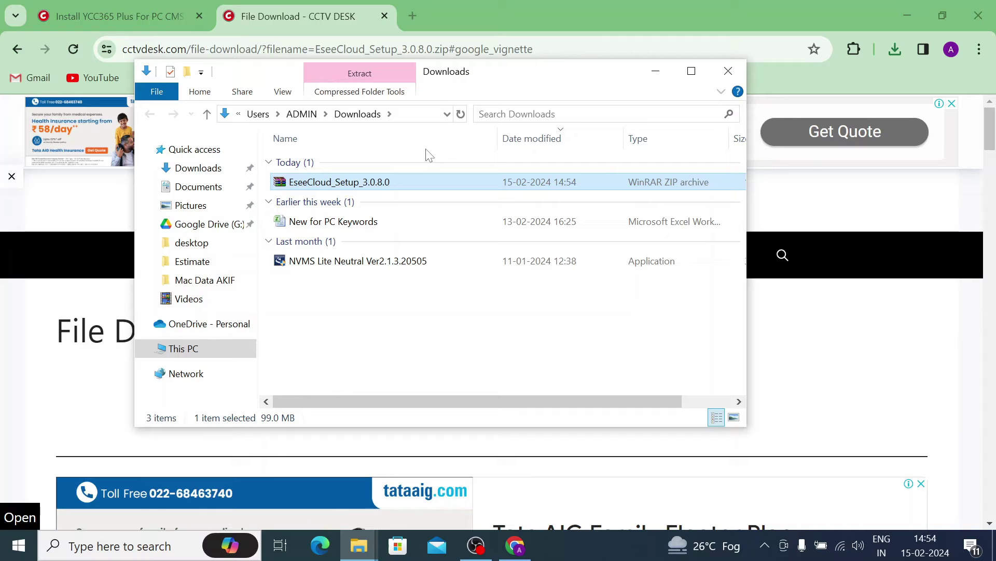
right_click(324, 184)
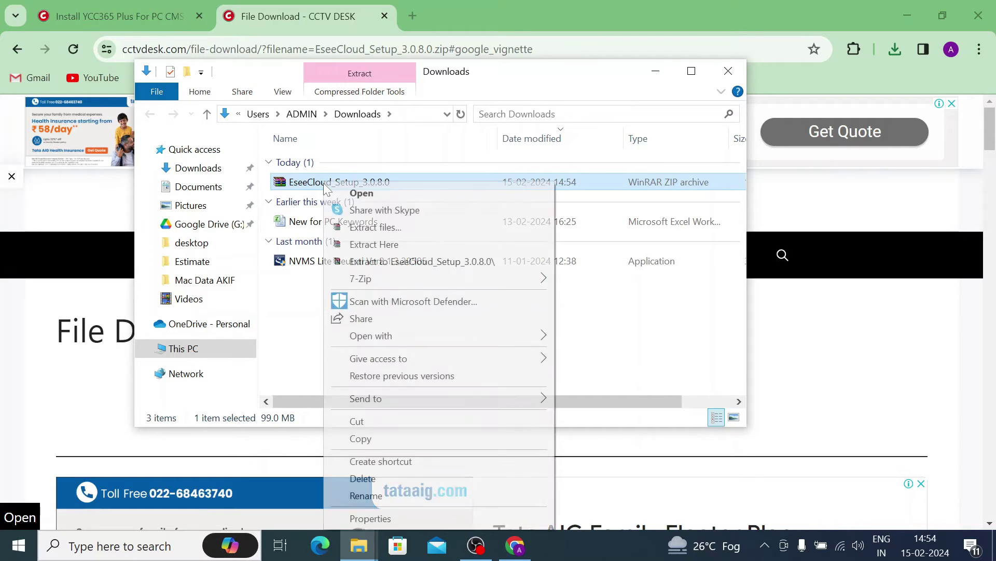
left_click(366, 262)
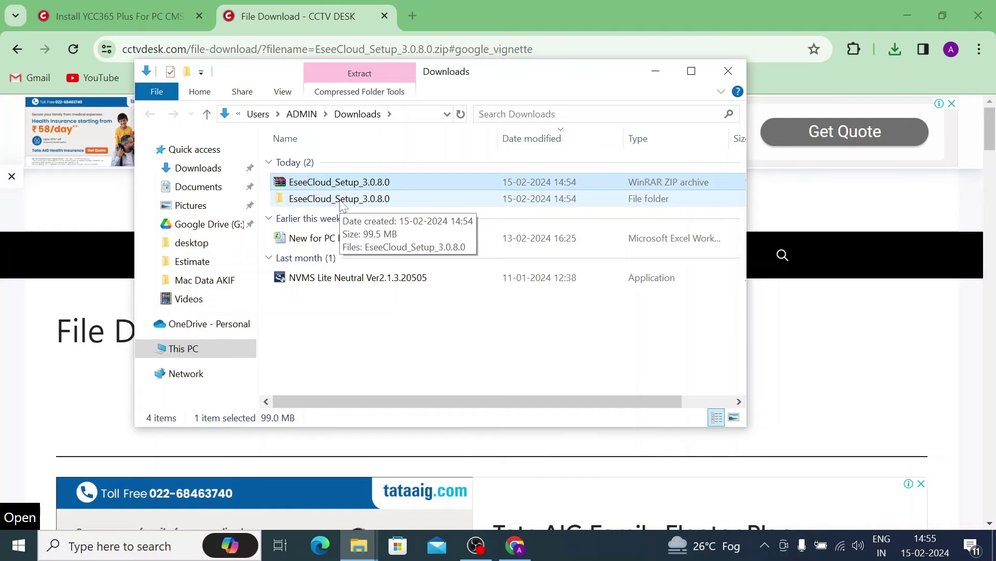
double_click(340, 199)
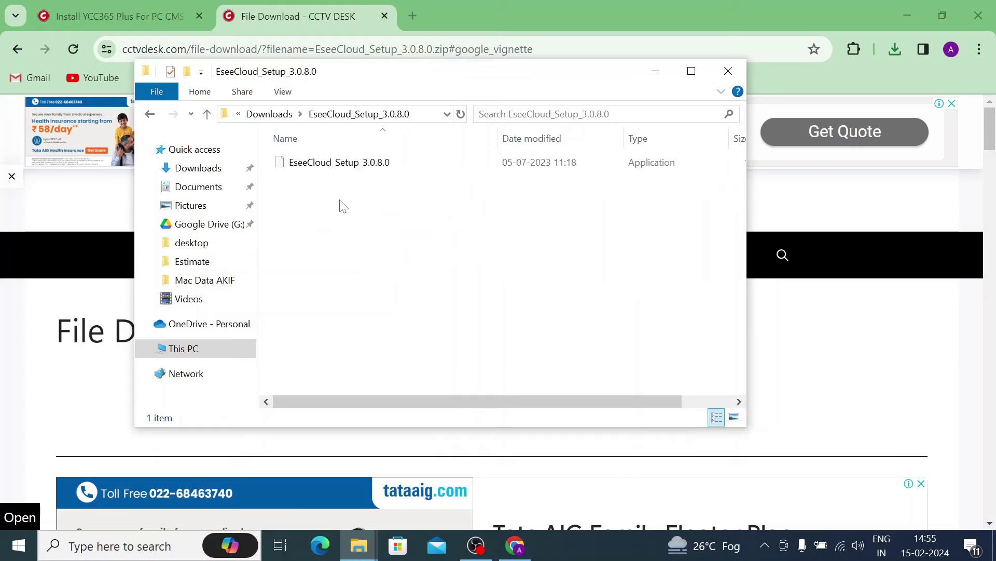
right_click(332, 163)
left_click(553, 166)
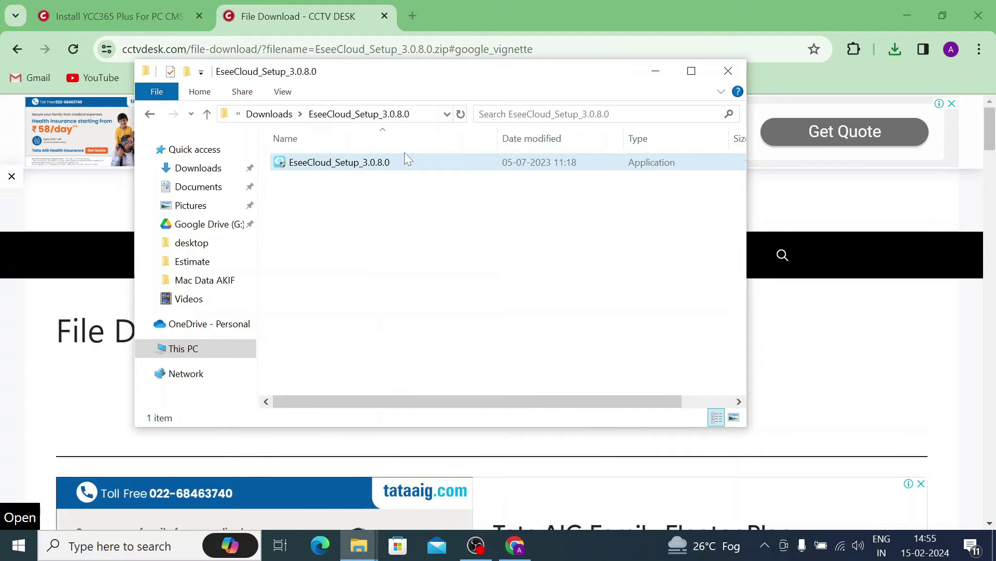
- Run the setup as administrator in English, accept the licence, and install to C:\Program Files (x86)\EseeCloud
right_click(348, 165)
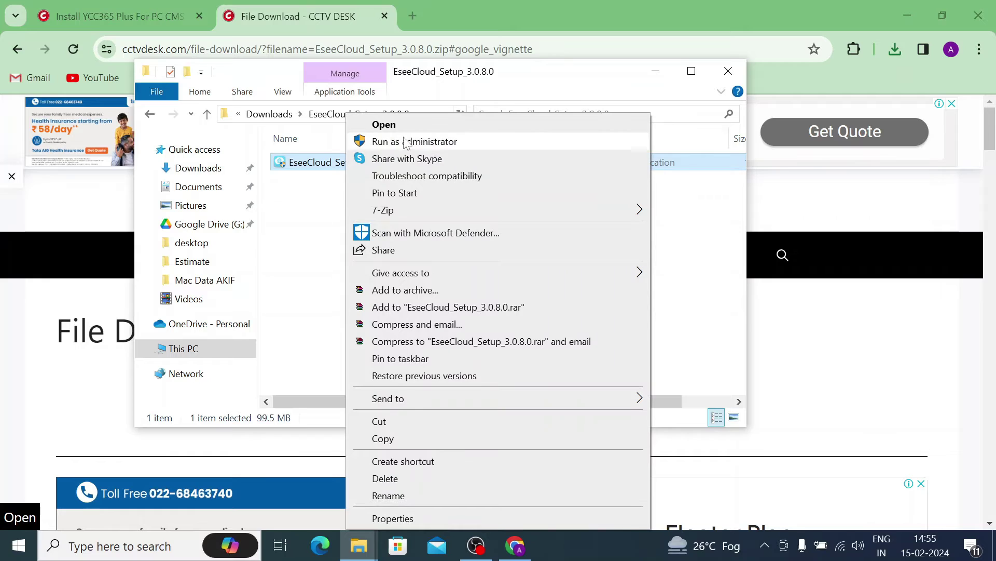
left_click(407, 142)
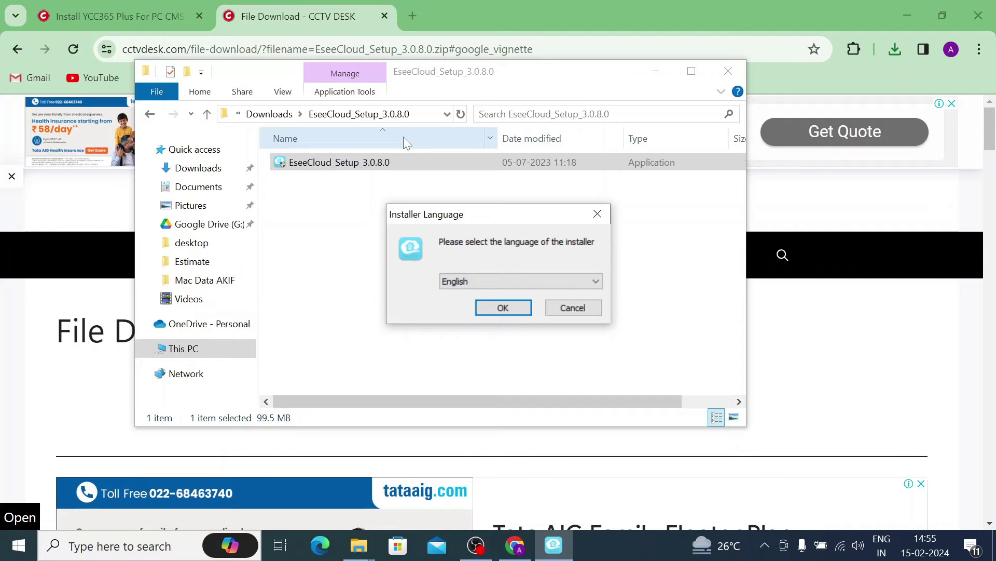
left_click(495, 311)
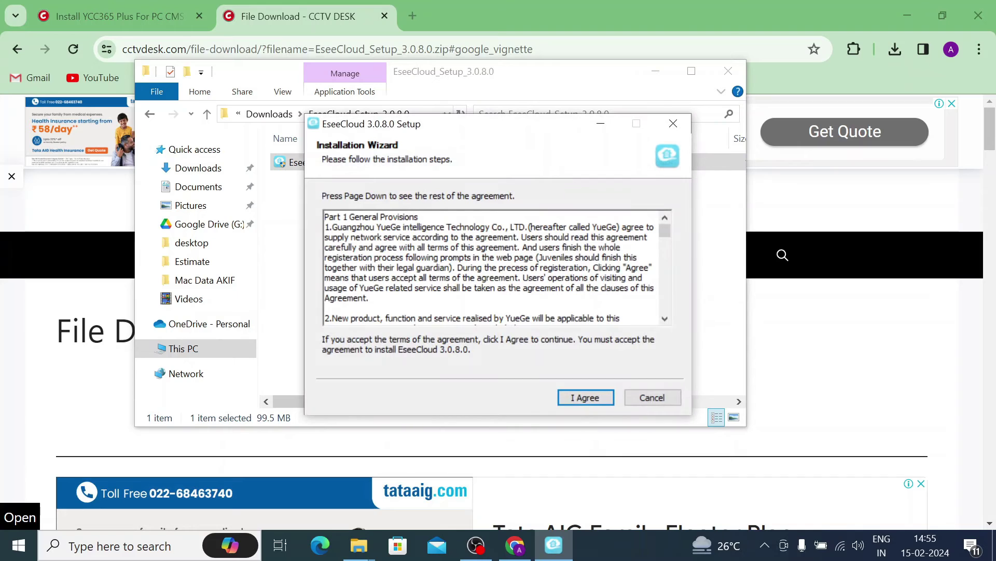
left_click(582, 395)
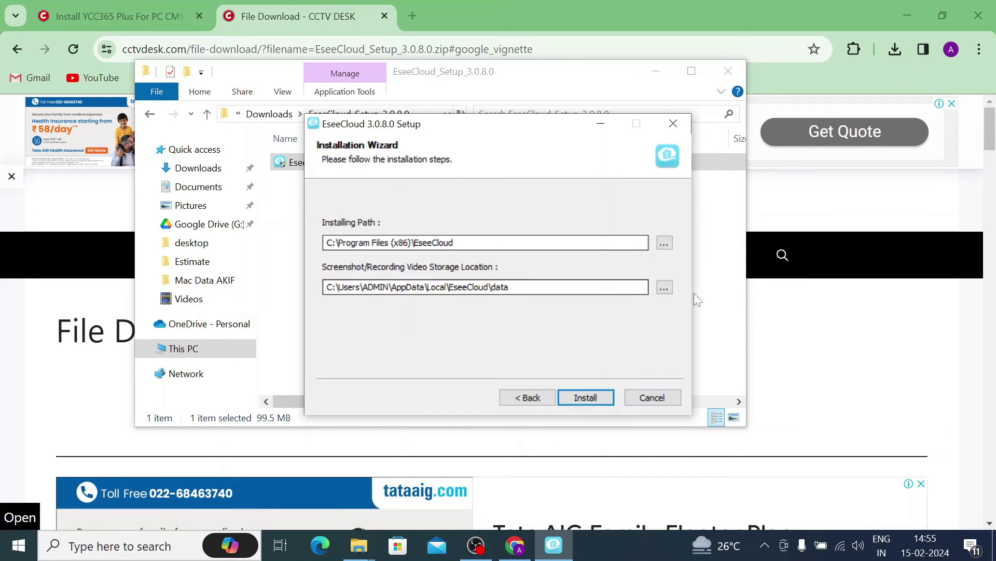
left_click(595, 397)
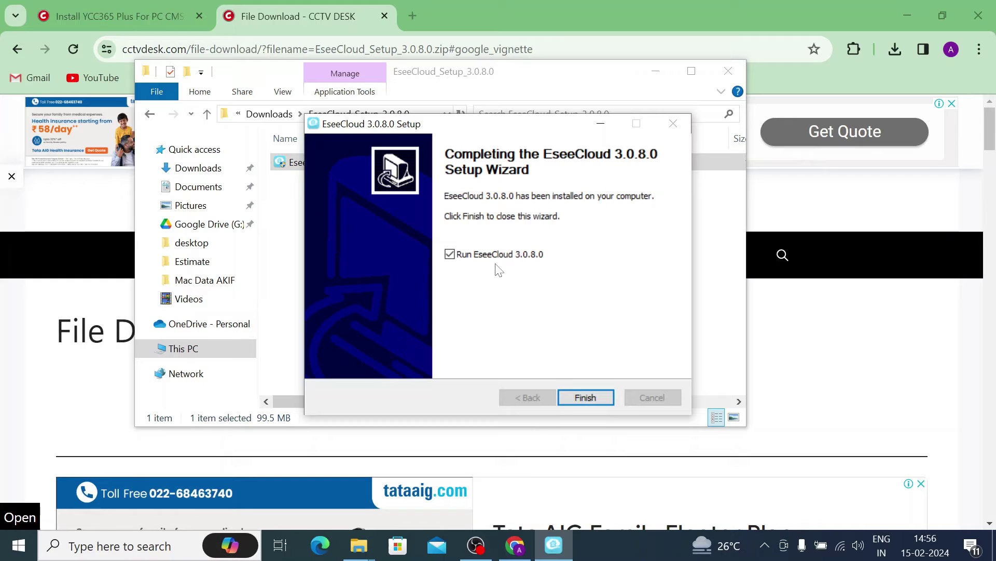
- Finish the installer to launch EseeCloud, then minimize Chrome and File Explorer
left_click(580, 393)
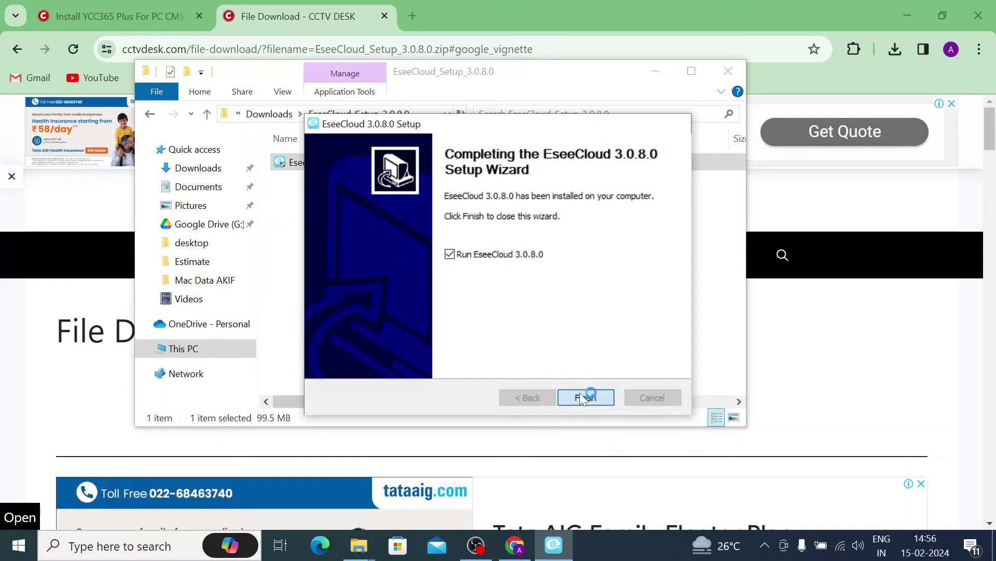
left_click(907, 15)
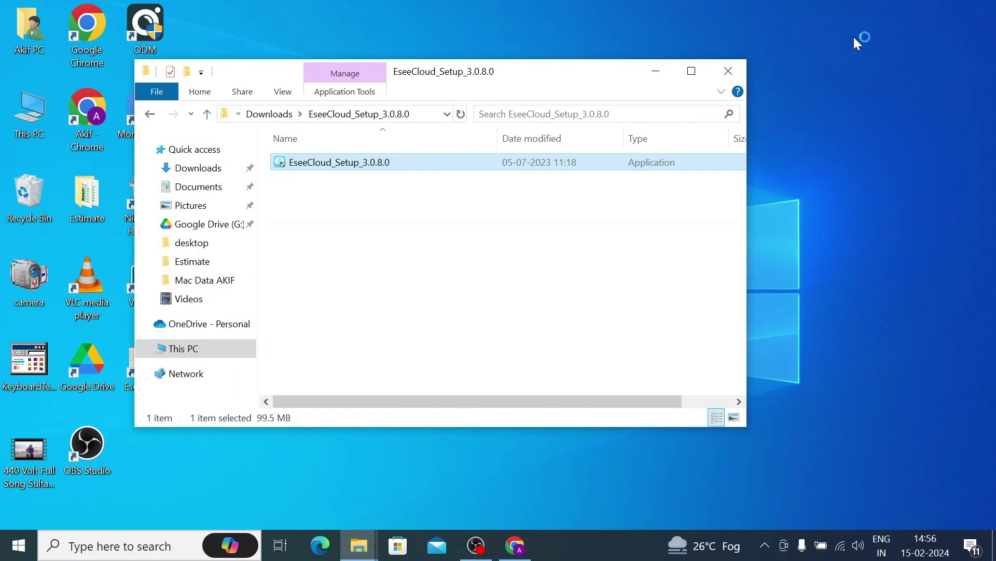
left_click(665, 74)
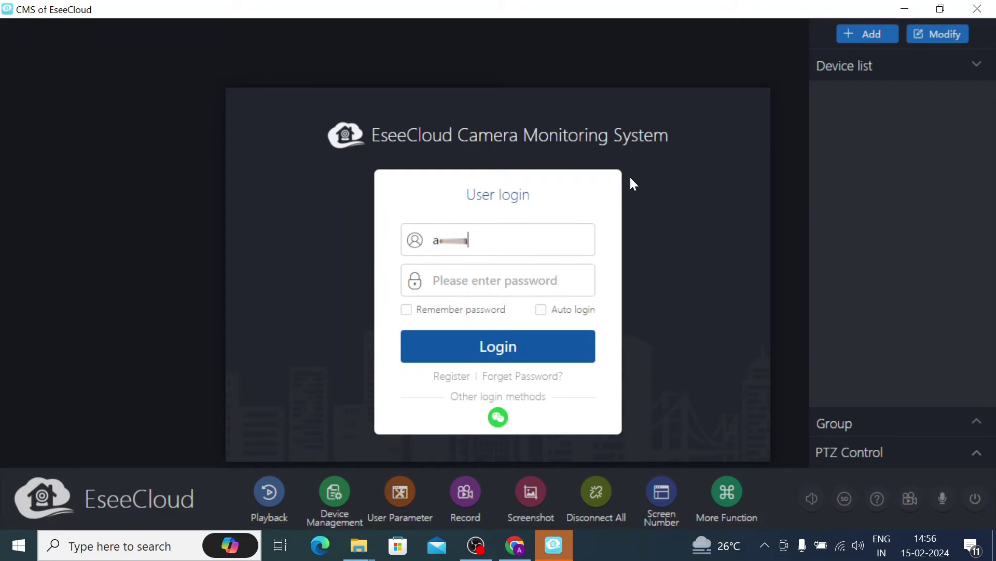
- Log in to the CMS and advance through the quick-tour tips until Manual_0.pdf opens
left_click(520, 344)
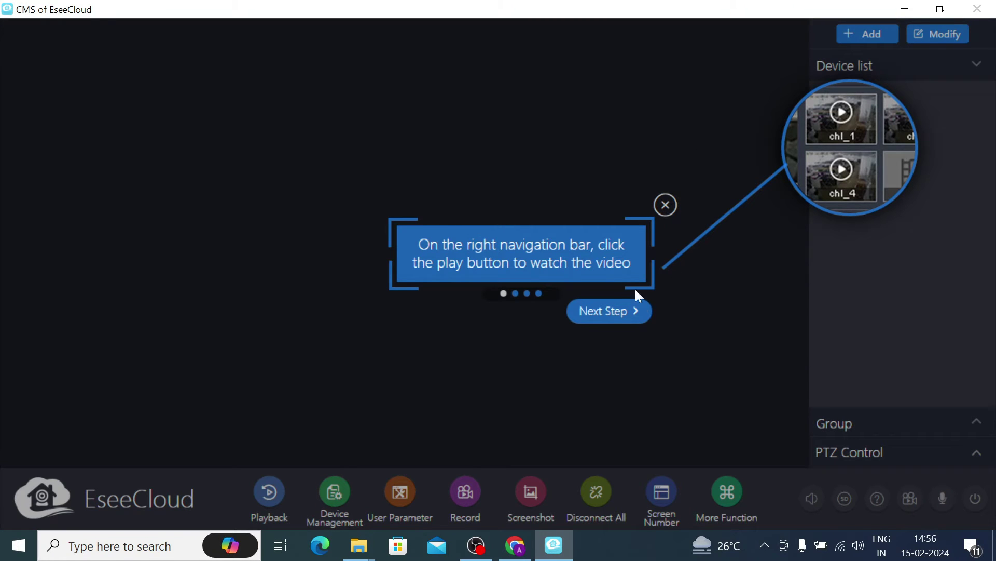
left_click(607, 311)
left_click(635, 329)
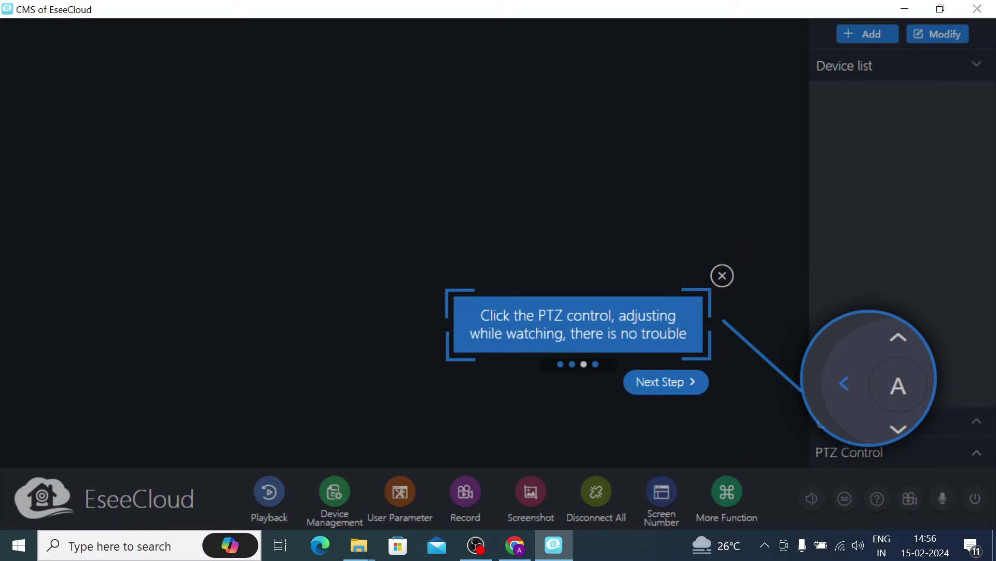
left_click(647, 387)
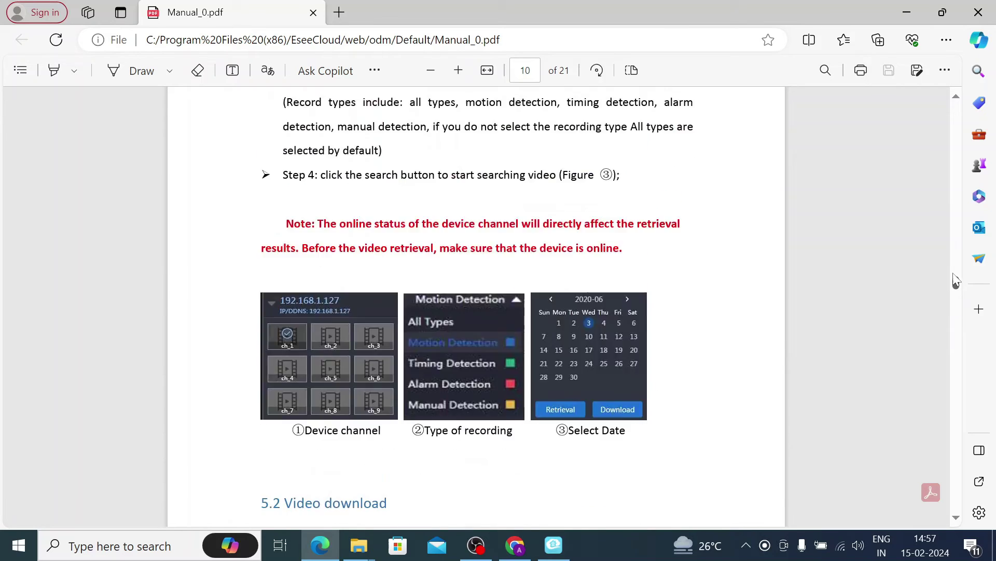
- Close the Edge window showing Manual_0.pdf
left_click(979, 14)
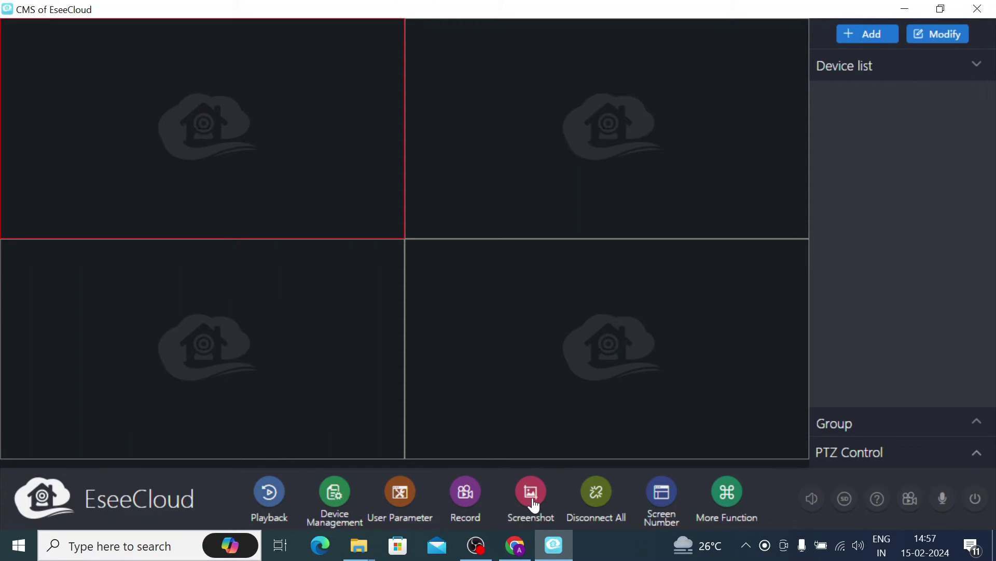
- Set Screen Number to 1 so the live view shows one large video pane
left_click(668, 496)
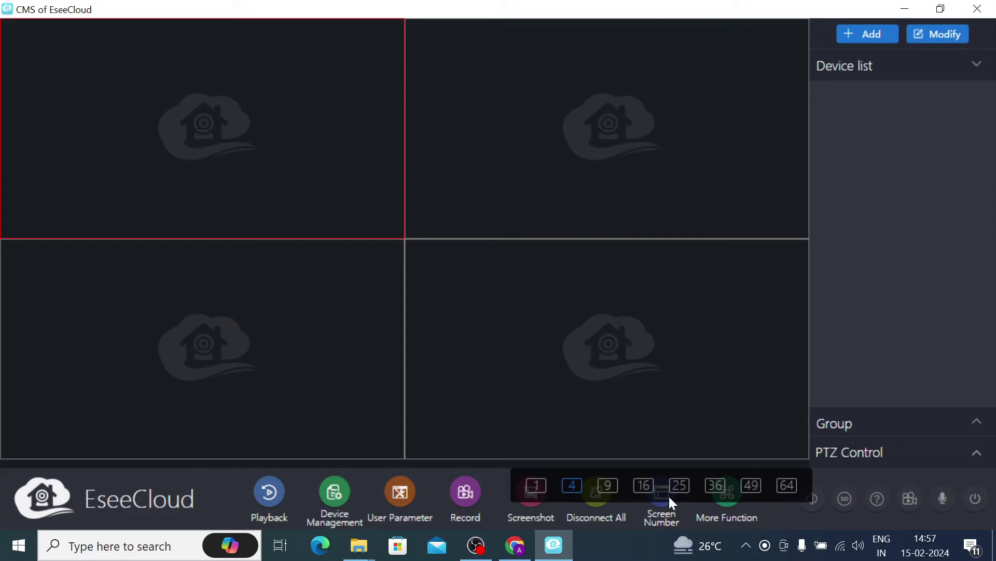
left_click(538, 490)
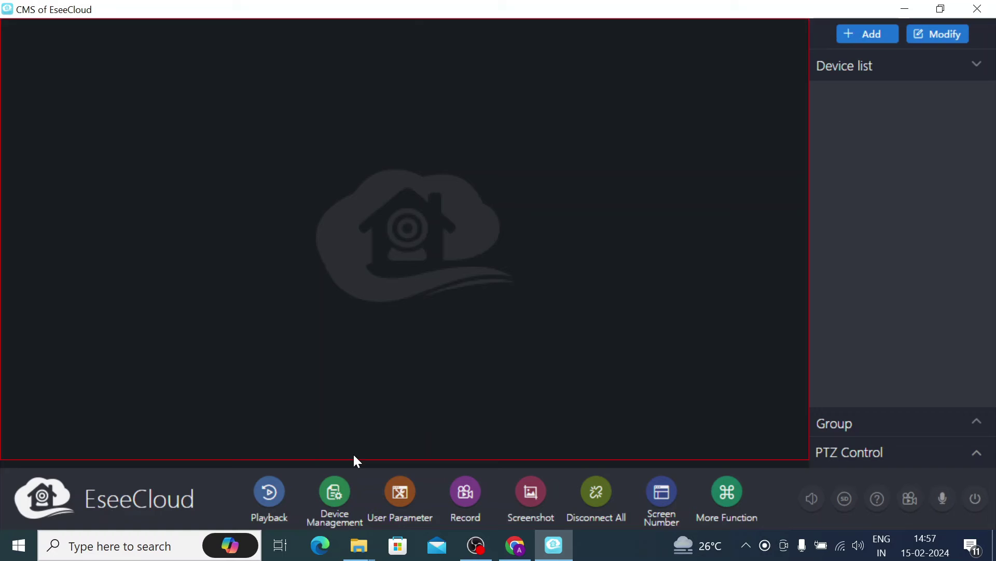
- Open Device Management and grant EseeCloud access in the Windows Security Alert
left_click(335, 493)
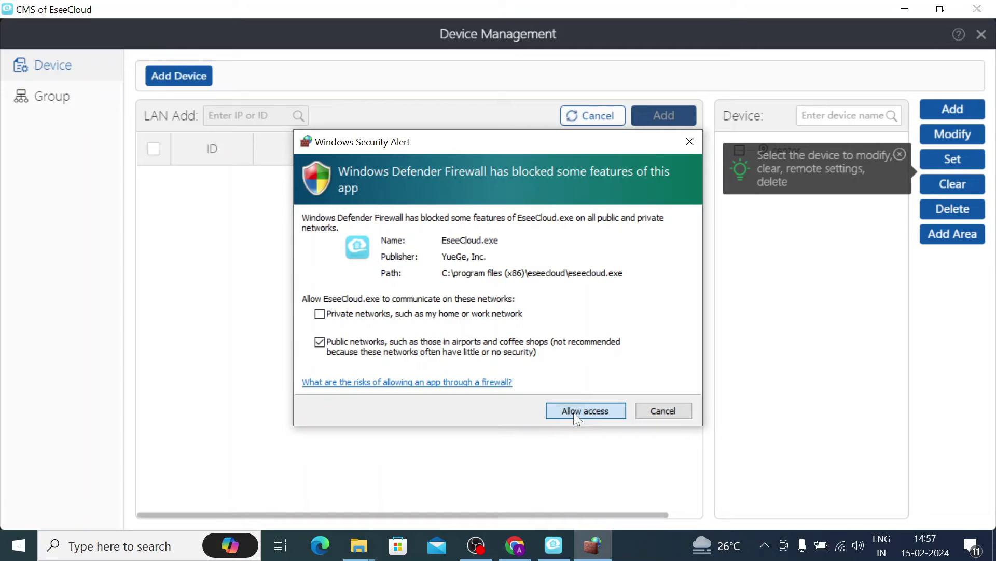
left_click(574, 412)
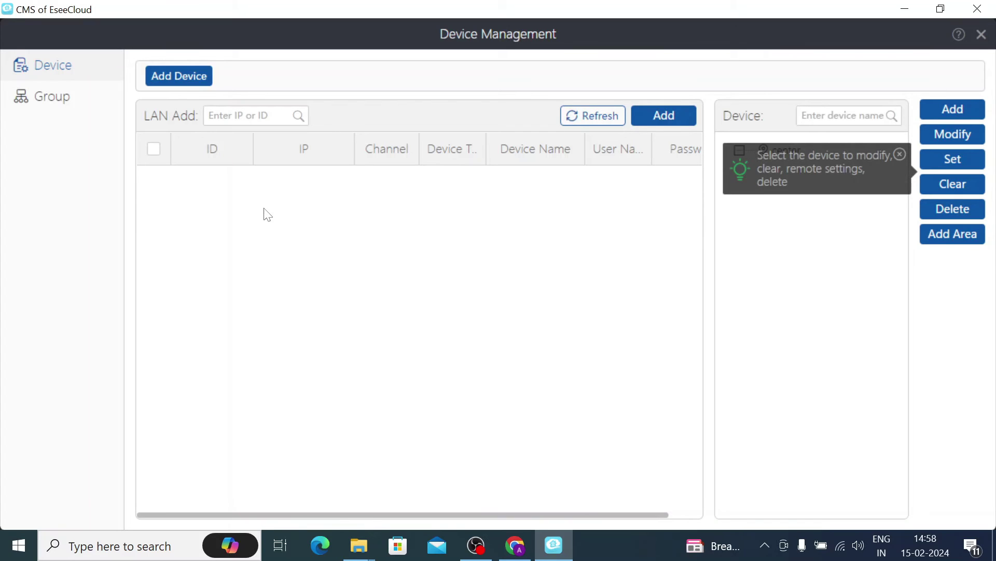
- Open the Add Device form and inspect the Cloud ID mode's user name and password fields
left_click(966, 110)
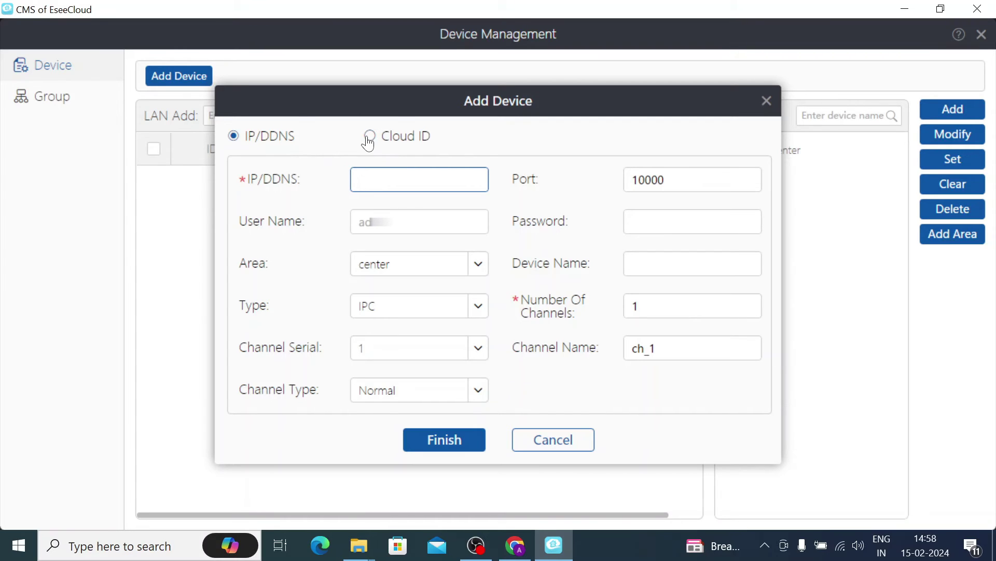
left_click(369, 140)
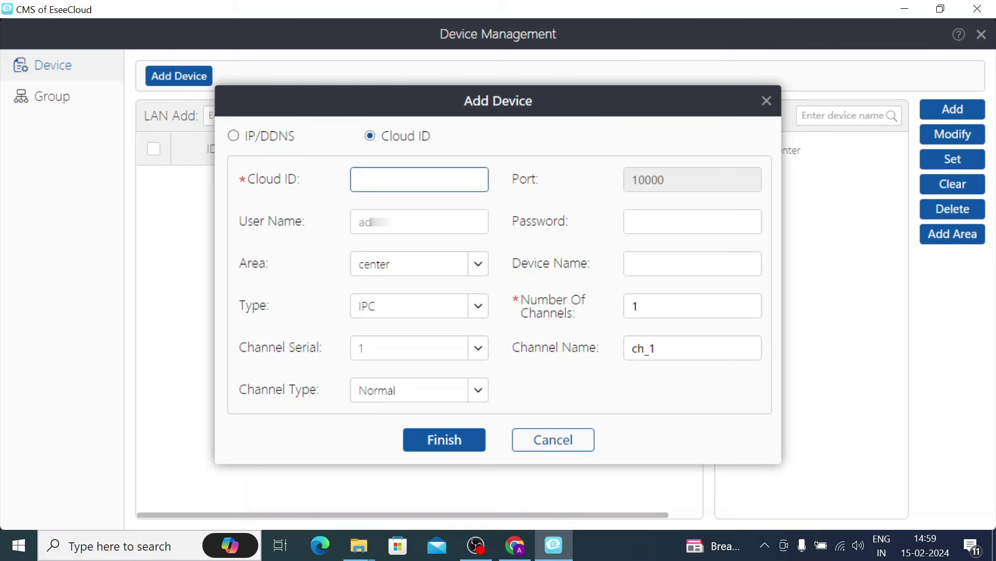
left_click(359, 221)
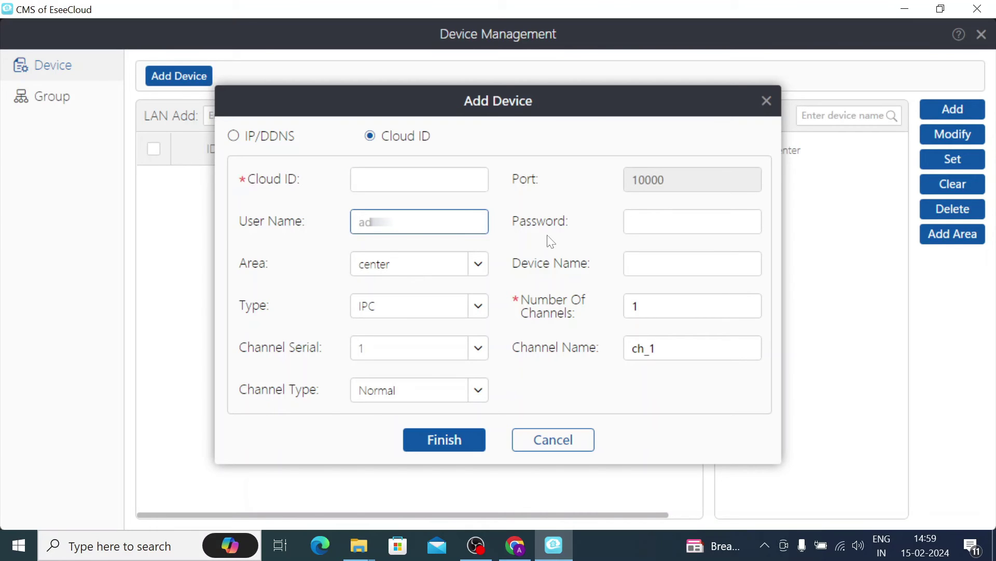
left_click(719, 226)
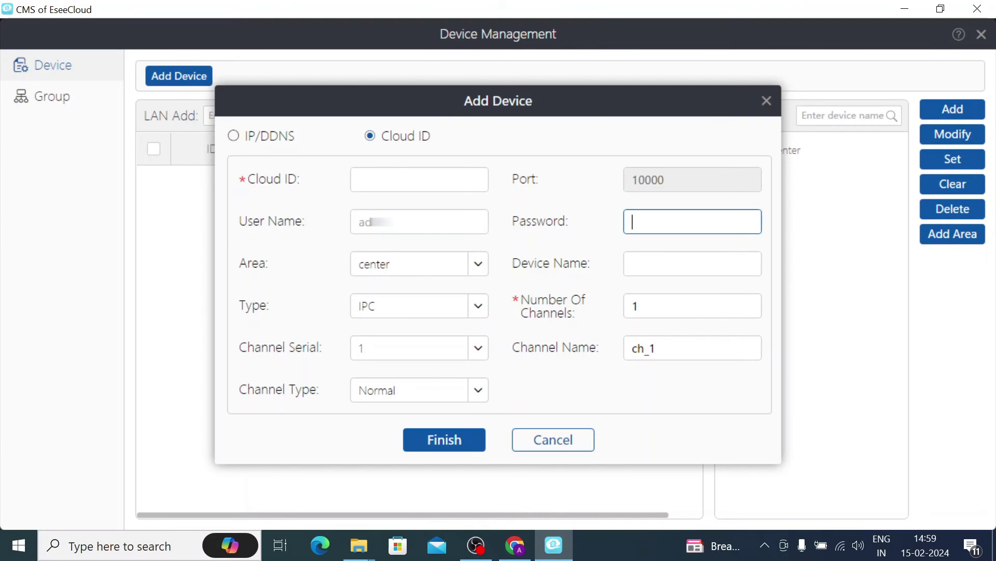
left_click(413, 226)
left_click(624, 232)
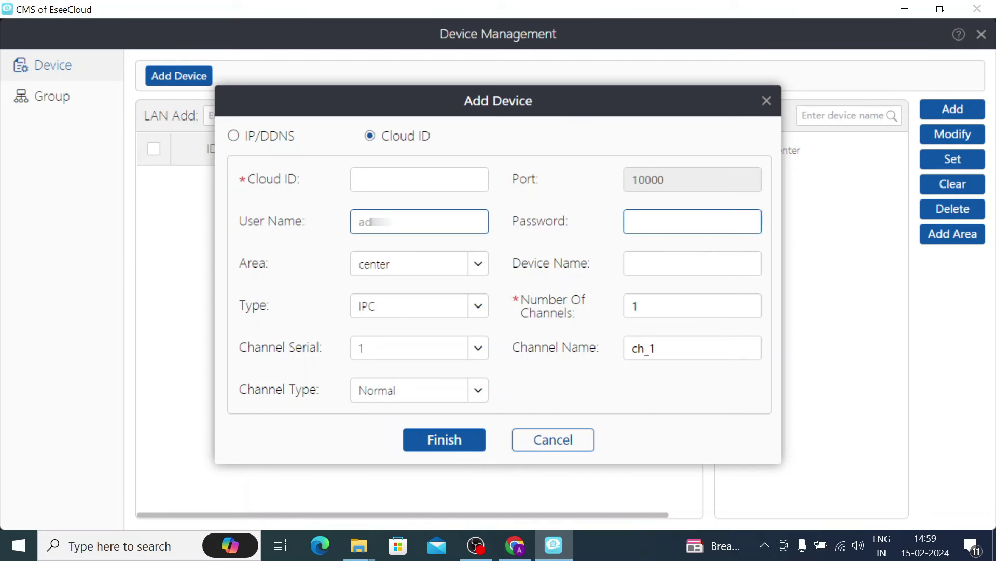
left_click(359, 221)
left_click(633, 221)
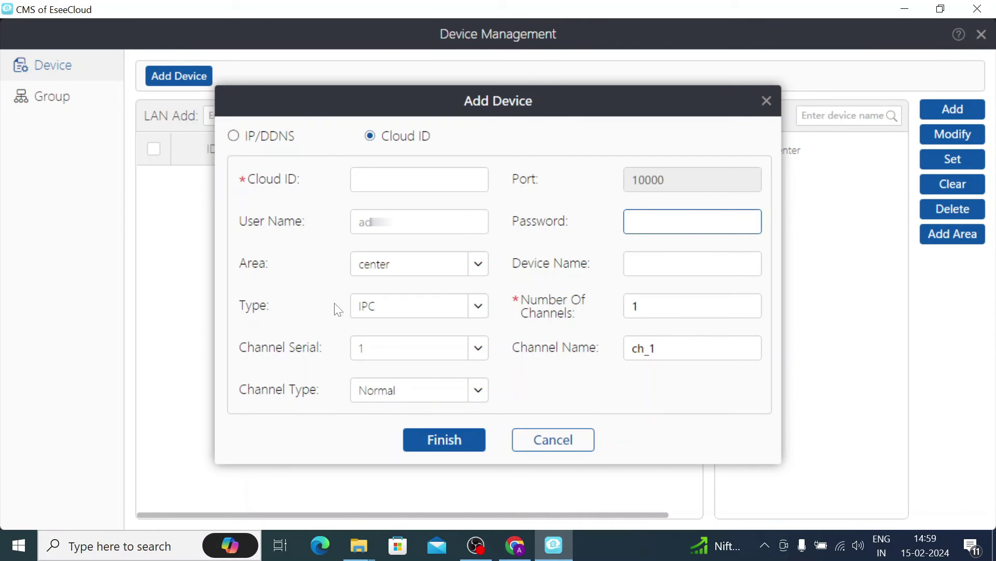
- Set Number Of Channels to 16 and switch the form back to IP/DDNS mode
double_click(636, 306)
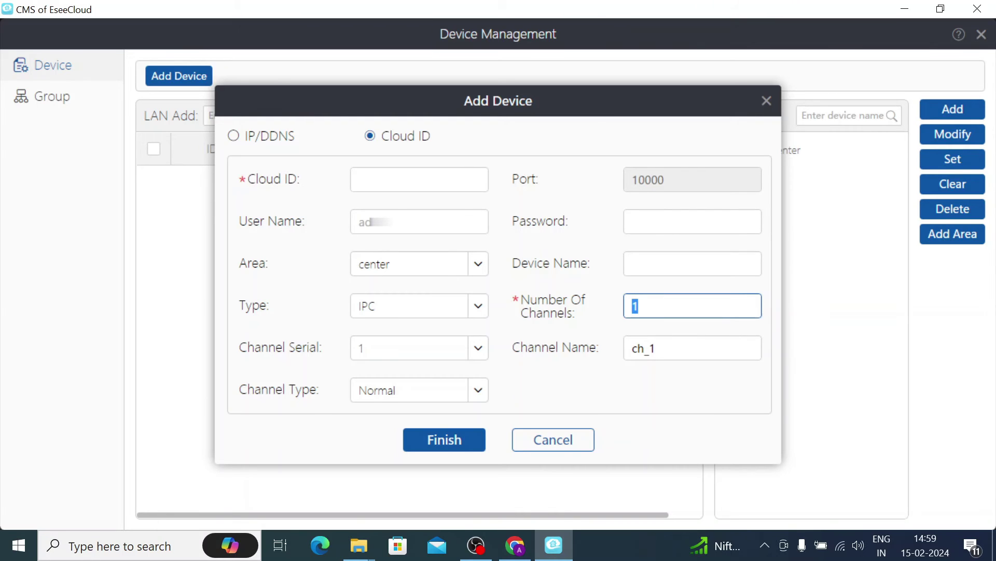
type("16")
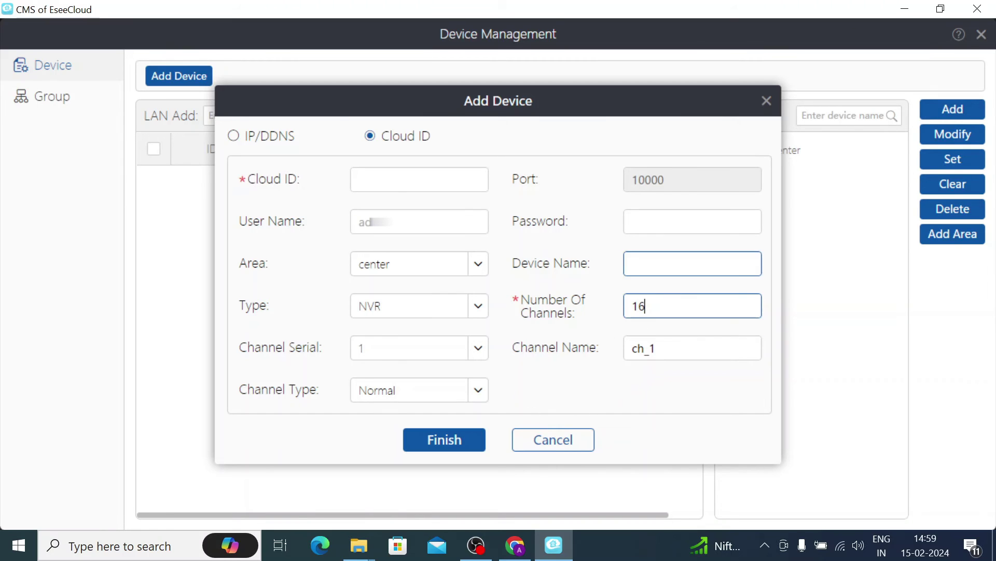
left_click(241, 138)
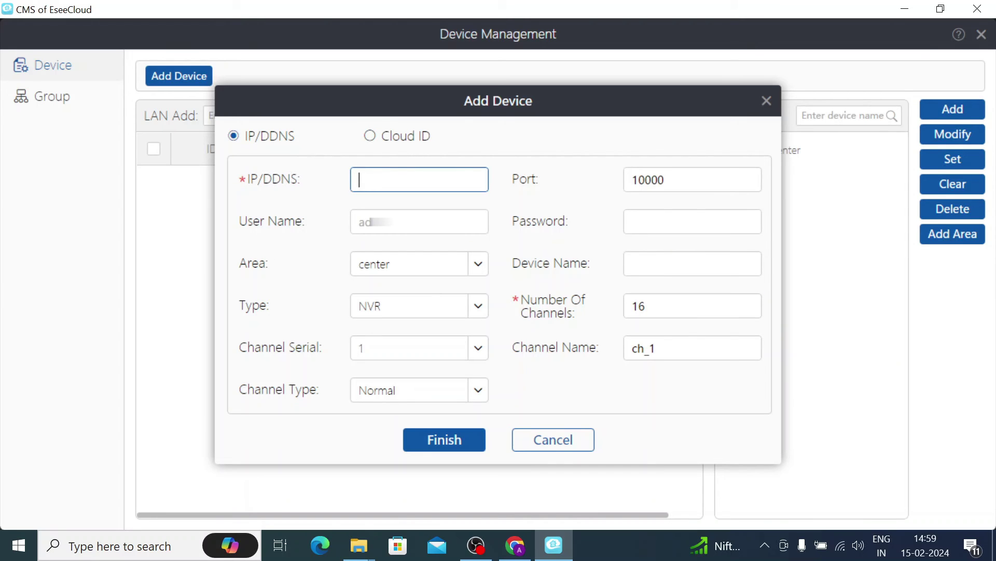
- Enter the NVR's IP address 192.168.1 in the IP/DDNS field
type("192.168.1")
key("Tab")
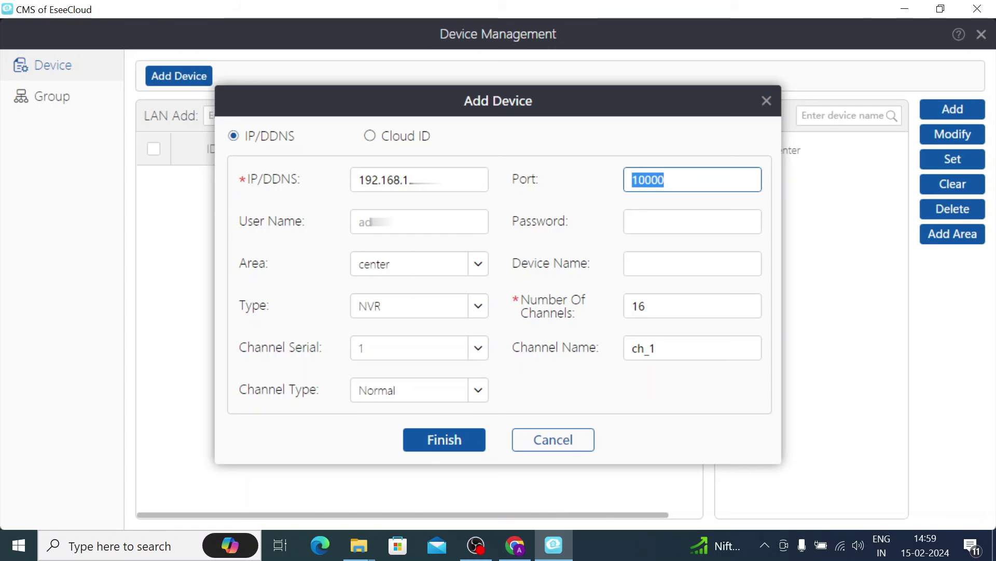
- Fill in user name admin, the device password, name 'Test Device' and 16 channels, then save it
left_click(360, 222)
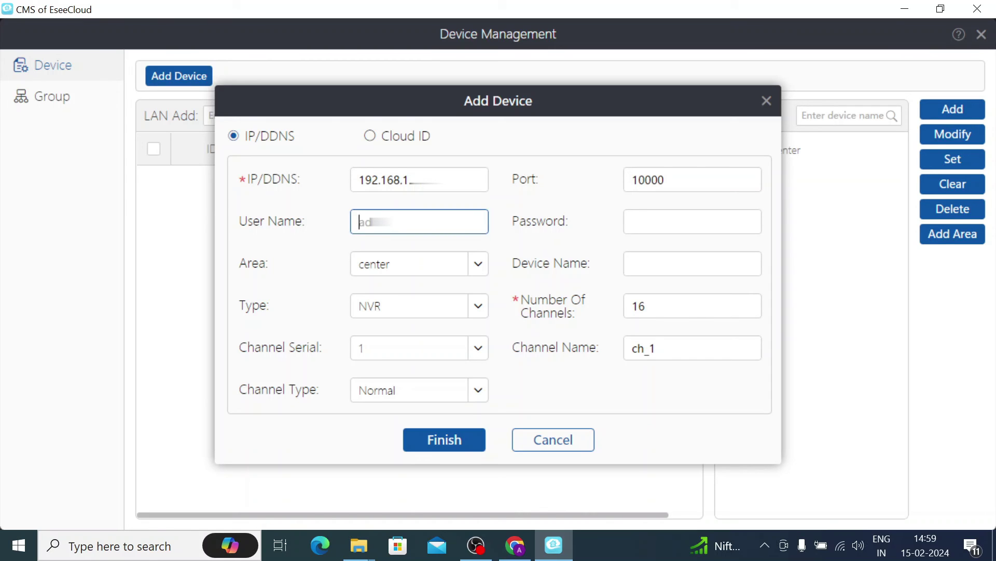
type("admin")
left_click(633, 222)
type("12")
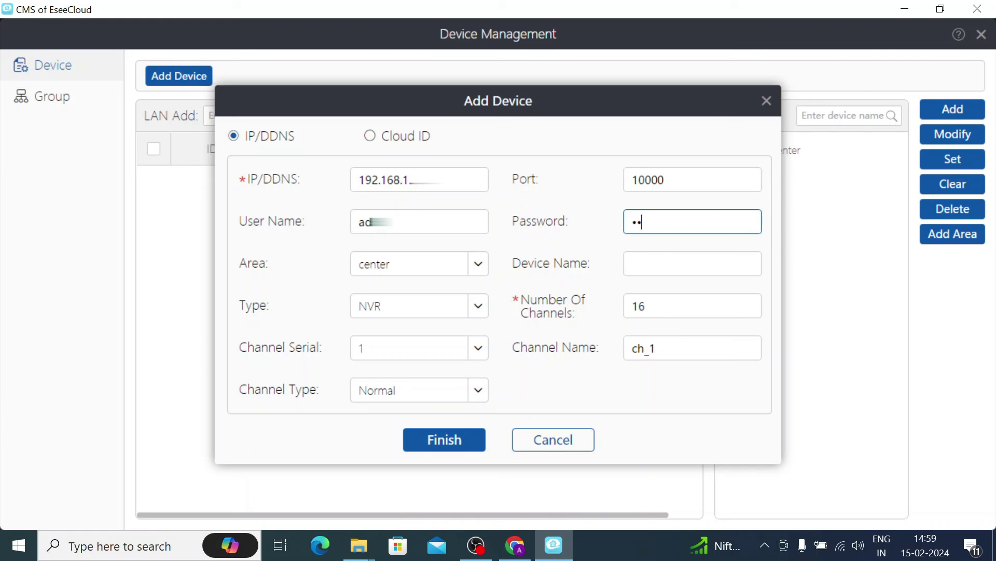
left_click(632, 264)
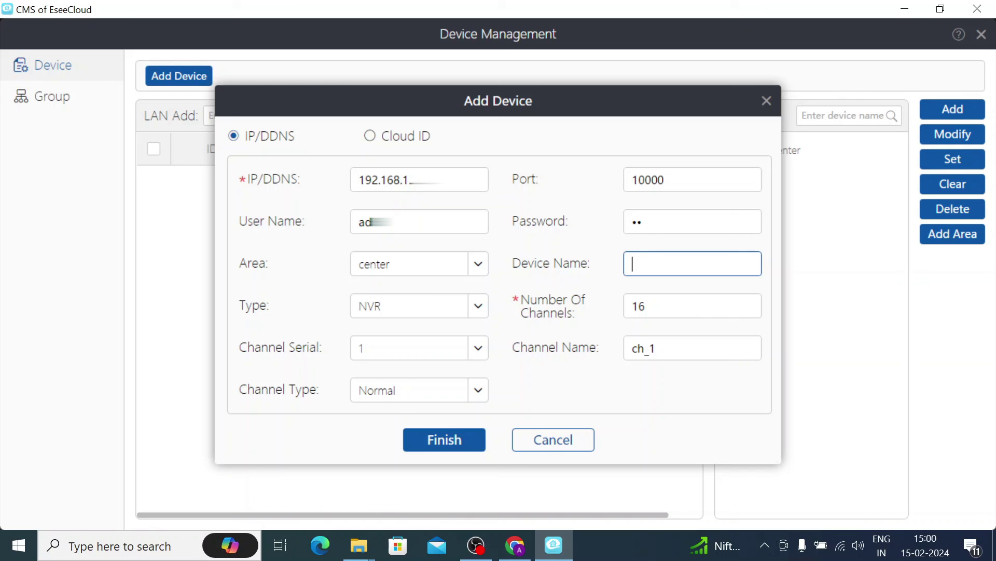
type("Test Device")
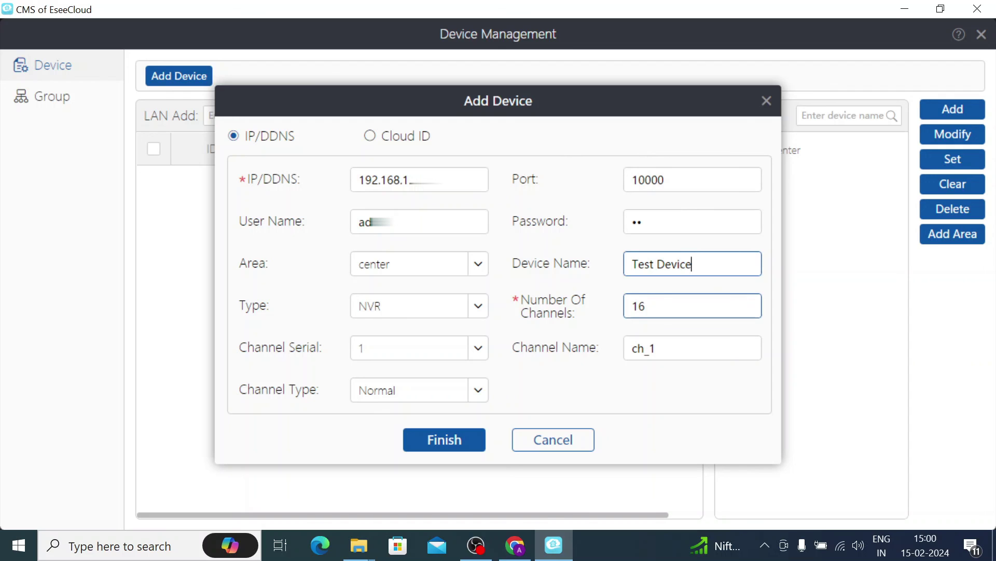
key("Tab")
type("16")
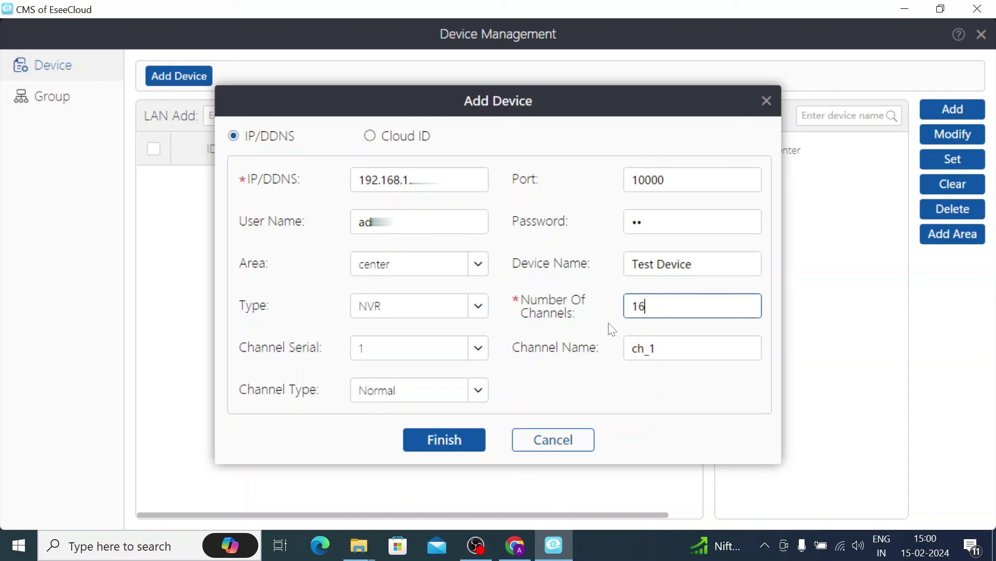
left_click(456, 439)
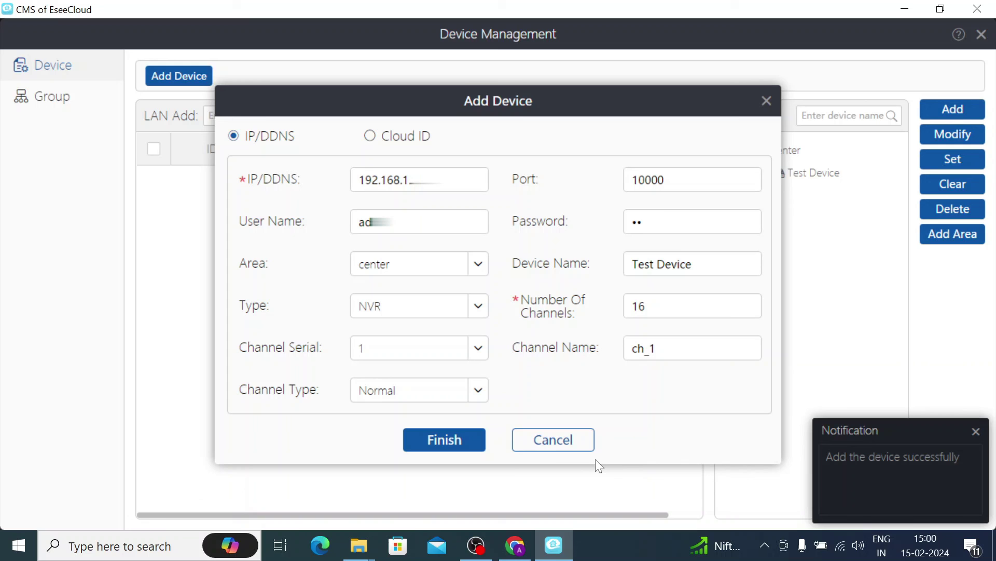
- Close the add-device form and Device Management, then play Test Device's 16 channels in live view
left_click(556, 444)
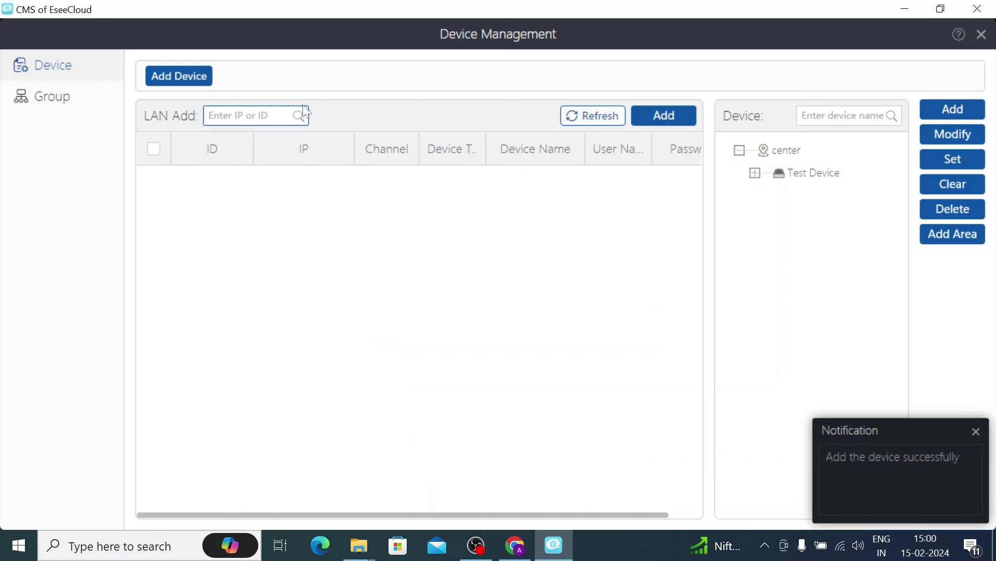
left_click(981, 34)
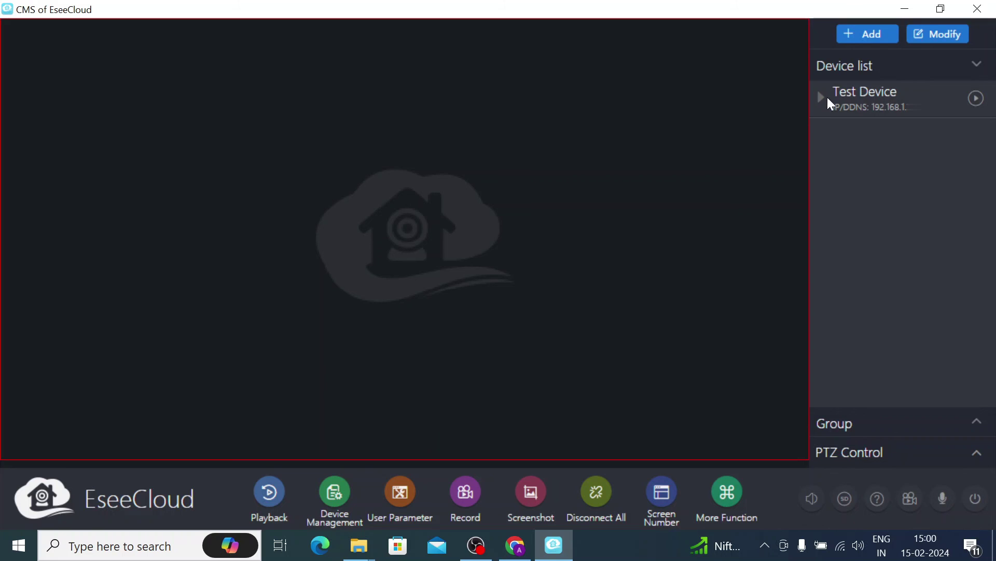
left_click(976, 98)
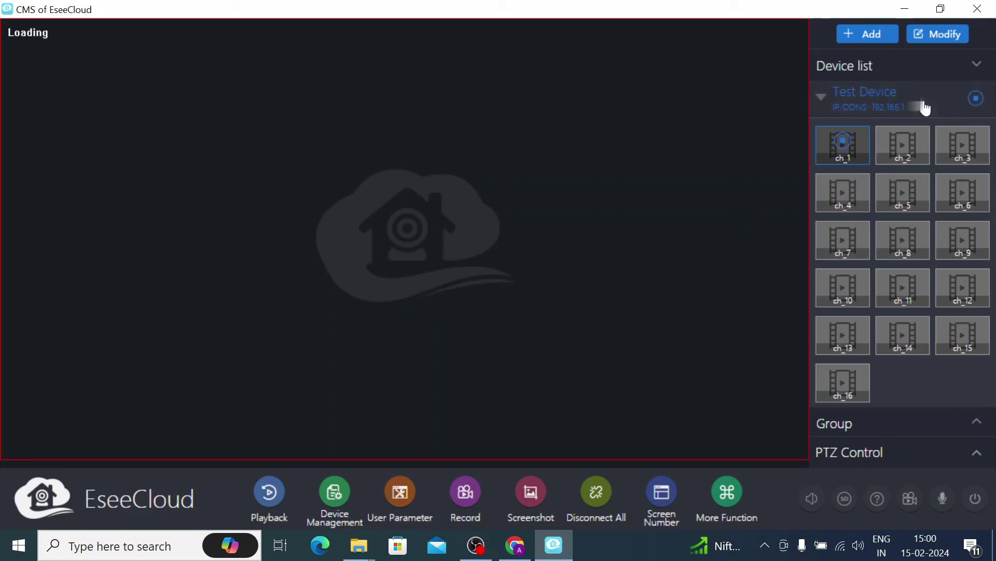